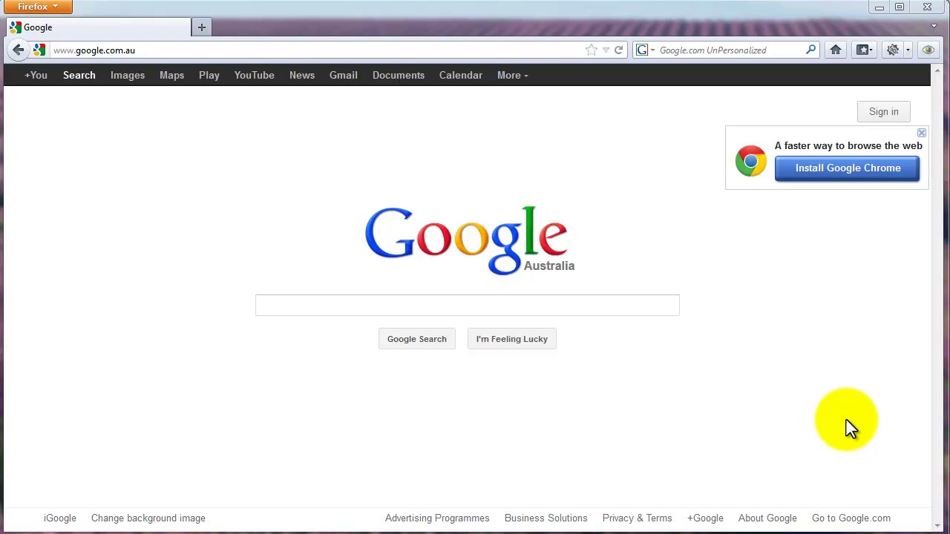
Step: Search Google for 'dentist' and skim the results
click(276, 178)
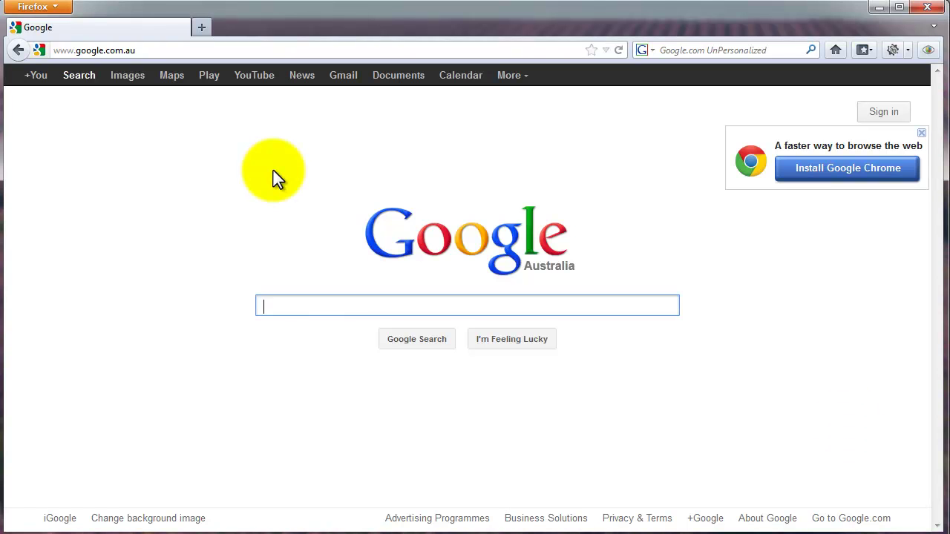
text(dentist)
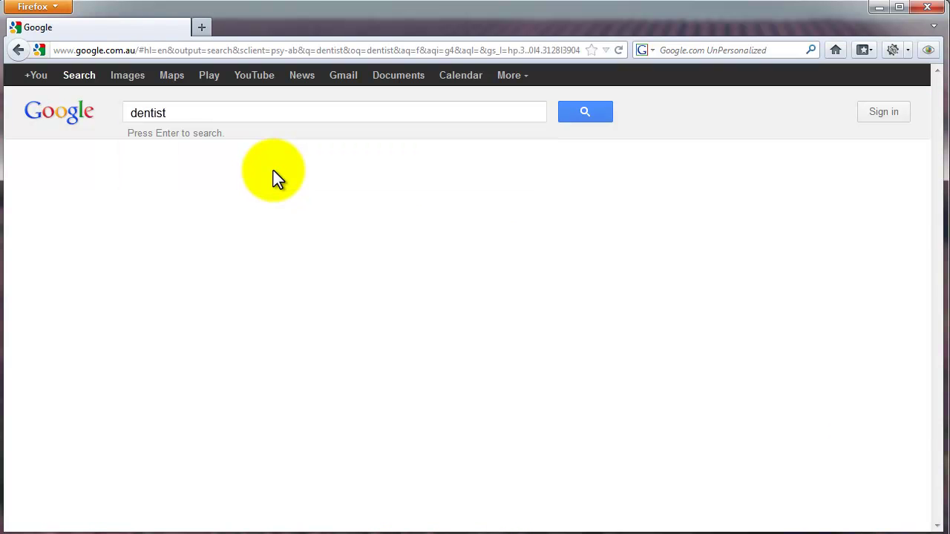
key(Return)
scroll(806, 431, down, 3)
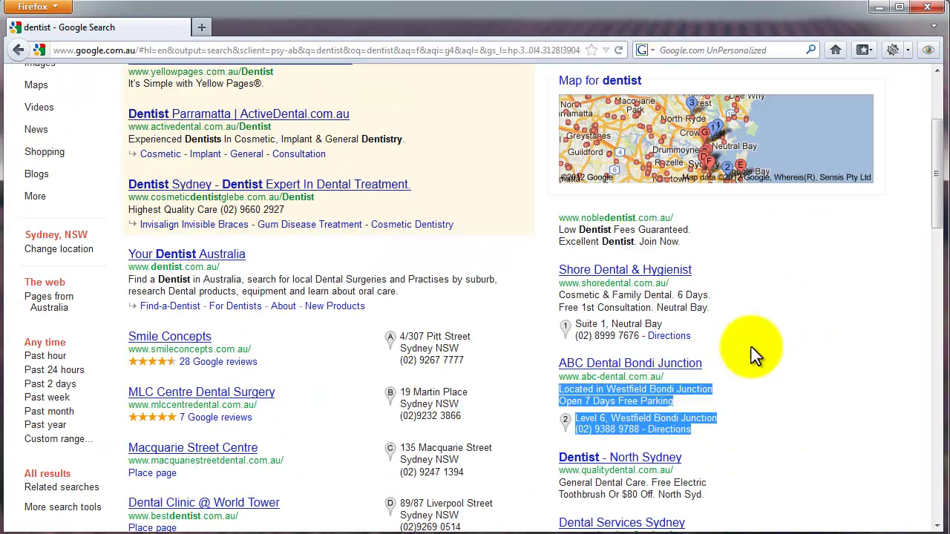
scroll(806, 364, up, 3)
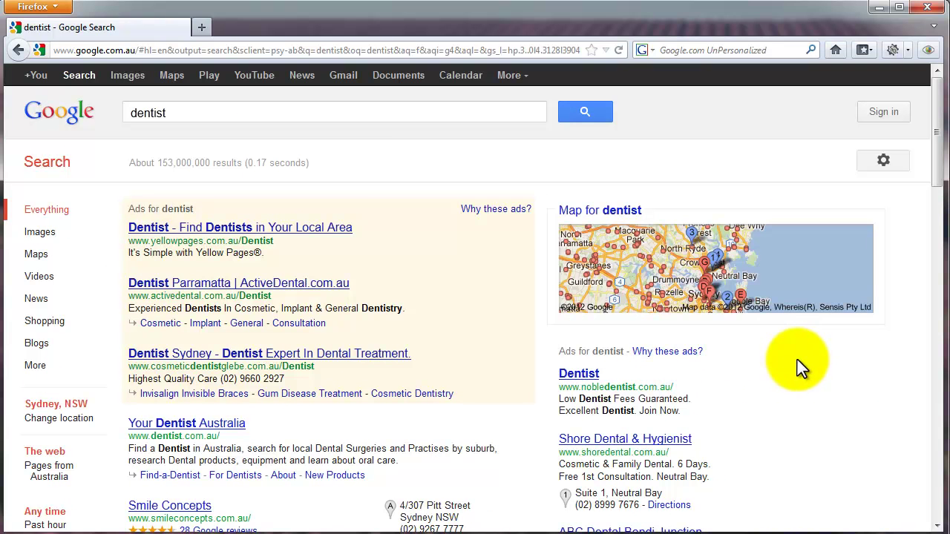
Step: Search Google for 'google keyword tool' and note the AdWords result addresses
click(337, 110)
text(google keyword to)
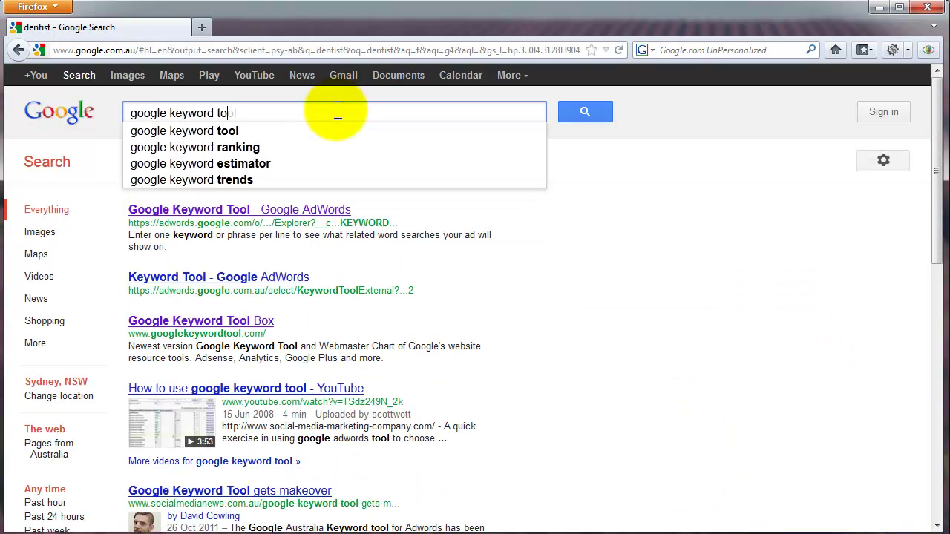
text(ol)
key(Return)
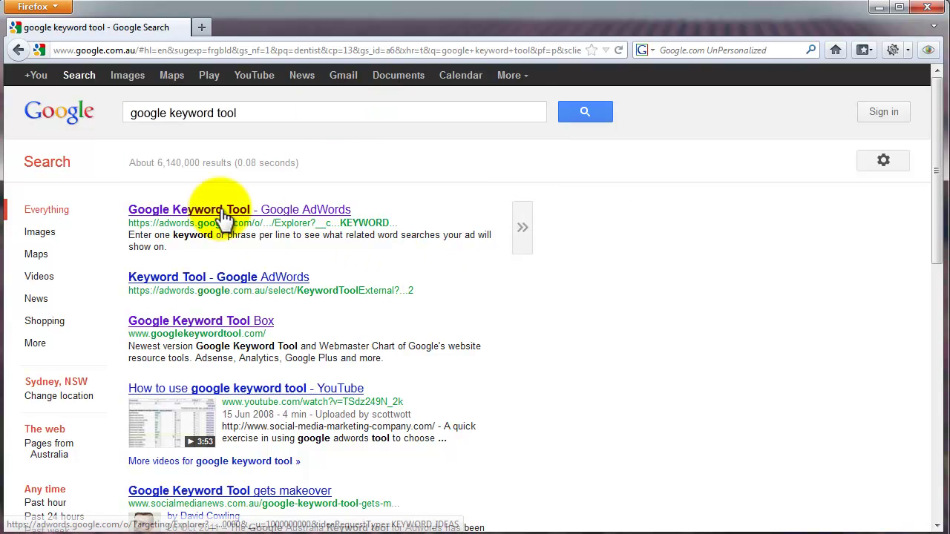
drag(151, 225, 195, 224)
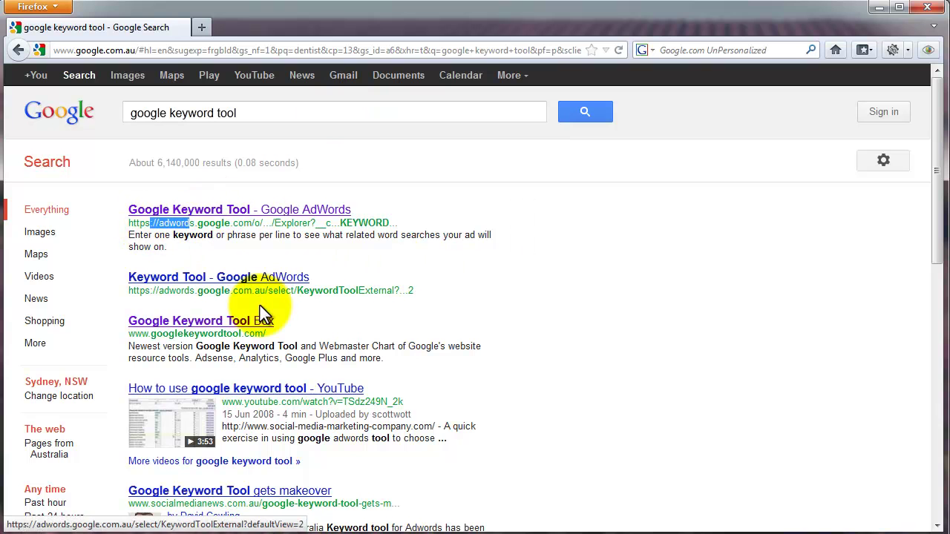
drag(265, 334, 151, 334)
Step: Open the Google AdWords Keyword Tool result and expand, then collapse, Advanced Options and Filters
click(223, 210)
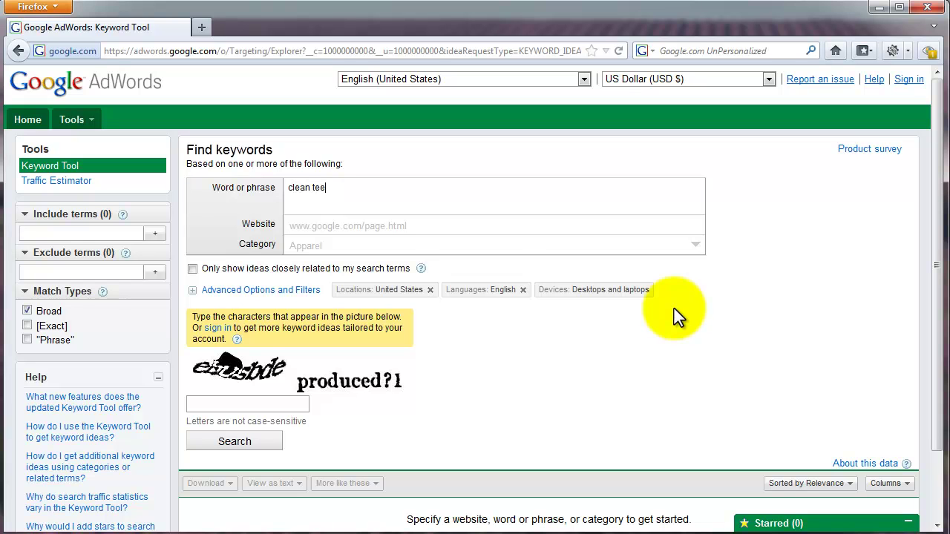
click(208, 294)
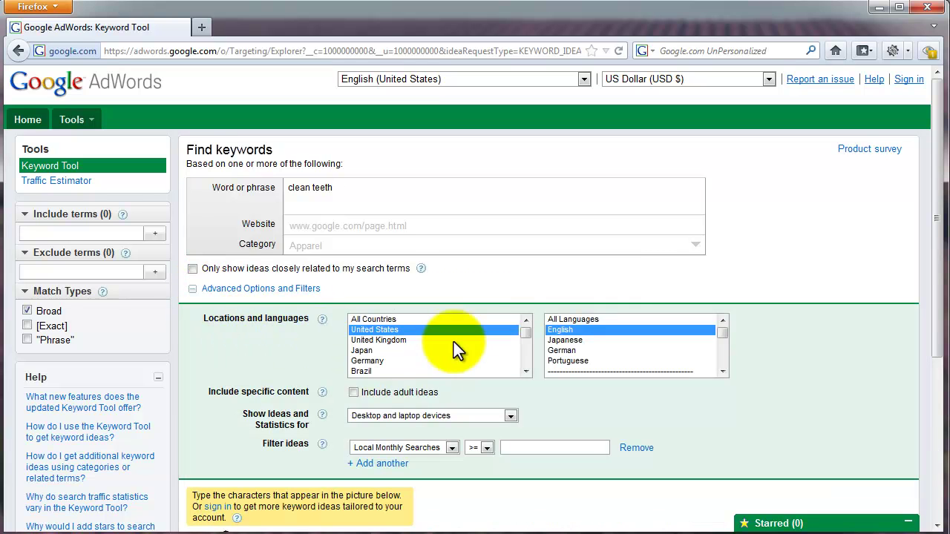
click(268, 294)
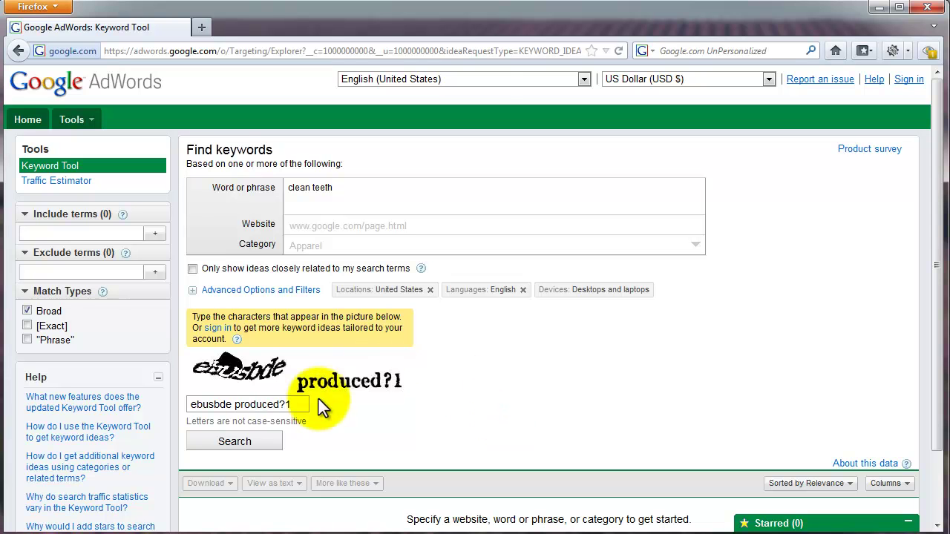
Step: Run the 'clean teeth' search and note its 165,000 global monthly searches
click(277, 442)
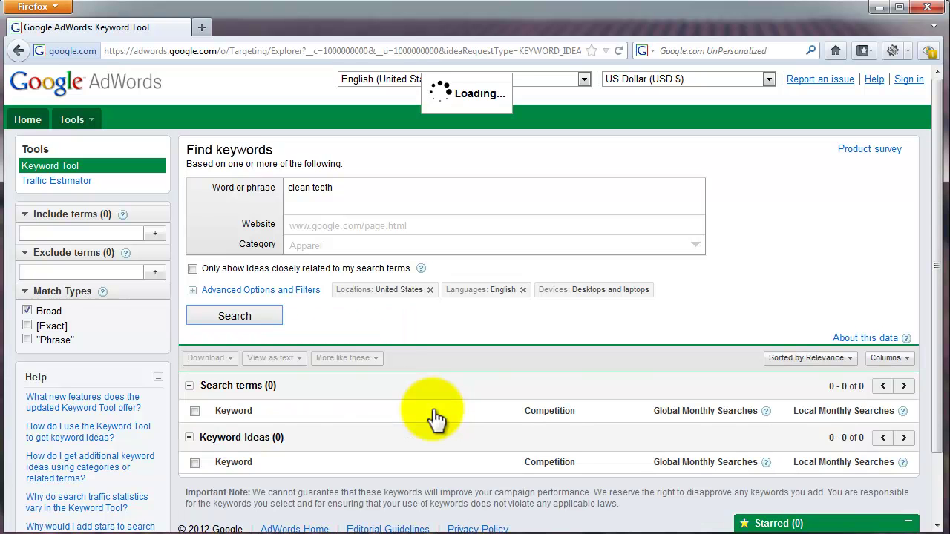
drag(735, 436, 772, 444)
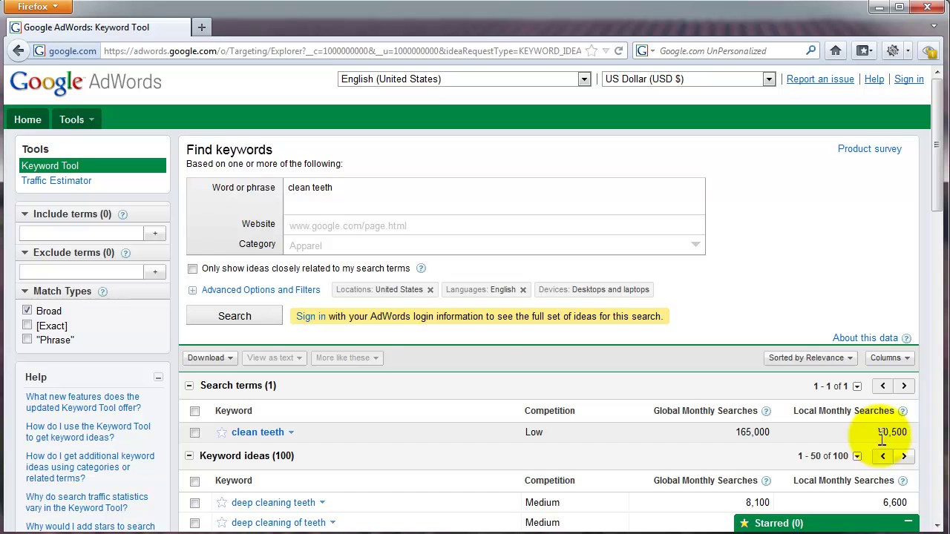
click(282, 290)
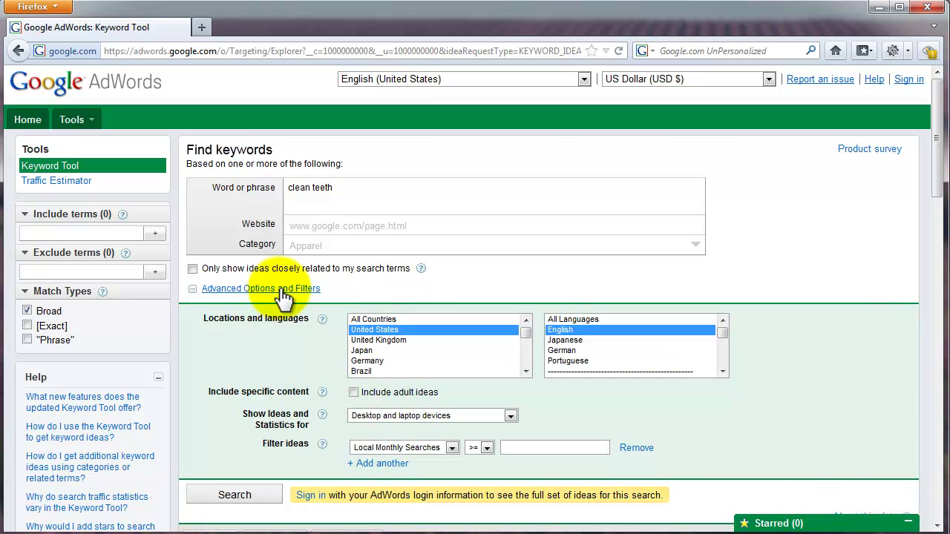
click(283, 292)
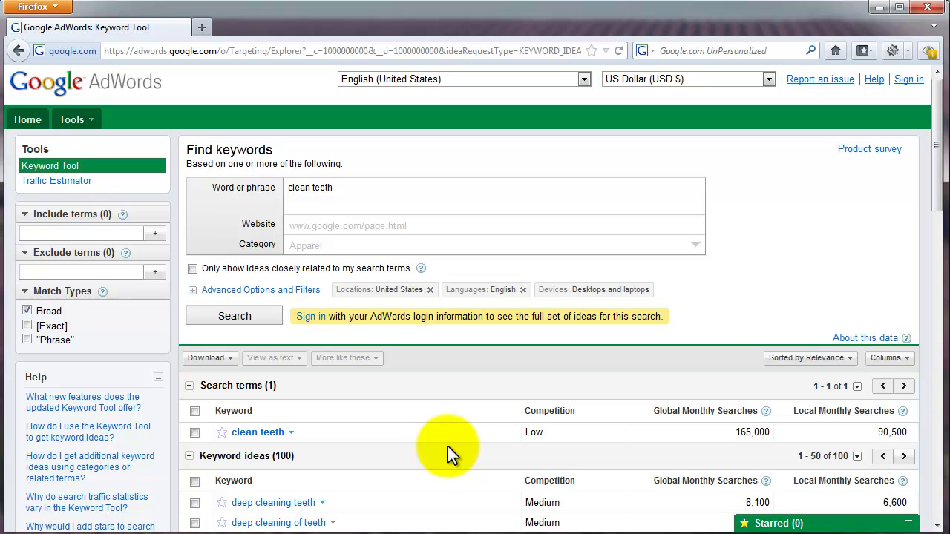
Step: Scroll the keyword ideas, noting 'deep cleaning teeth' at 8,100 global monthly searches
scroll(449, 454, down, 8)
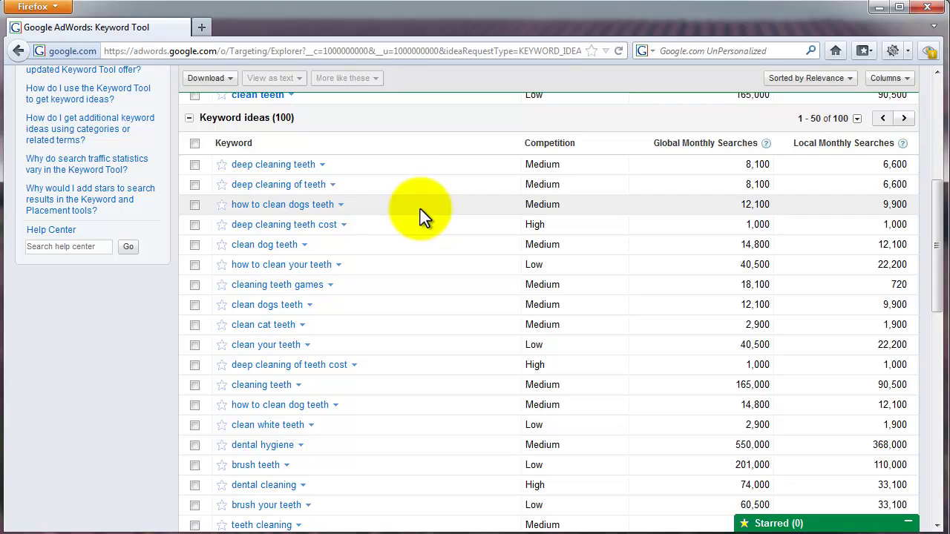
drag(343, 170, 227, 165)
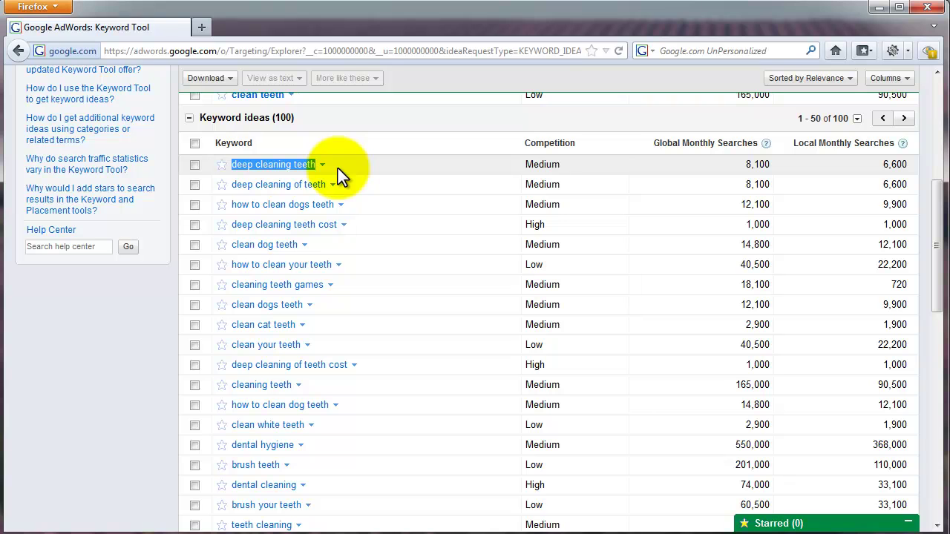
drag(770, 165, 743, 166)
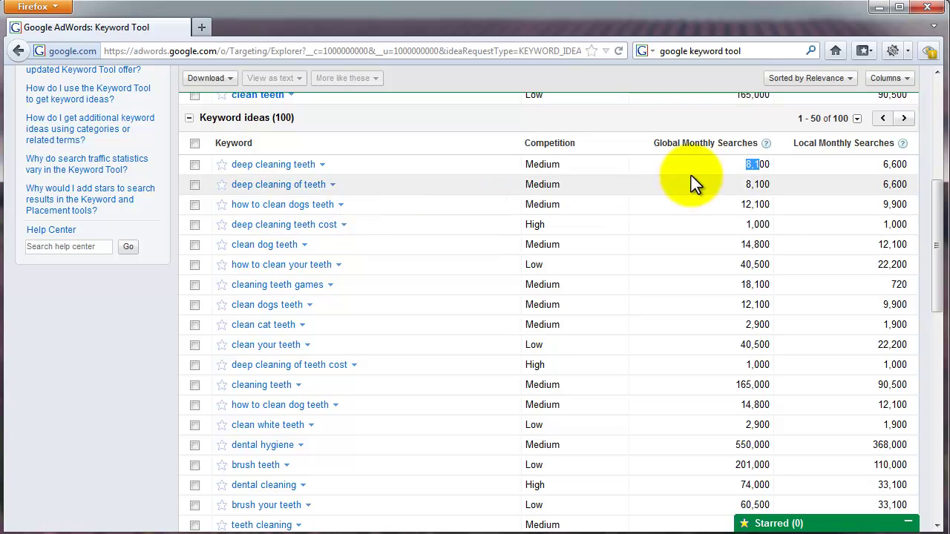
drag(382, 205, 732, 325)
click(732, 329)
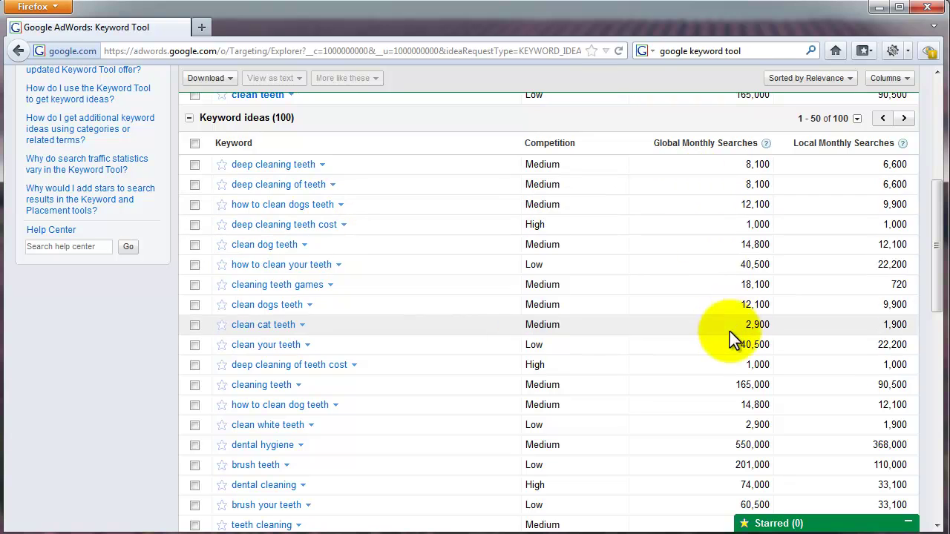
Step: Sort keyword ideas by Global Monthly Searches, bringing 'dental' at 24,900,000 to the top
click(710, 144)
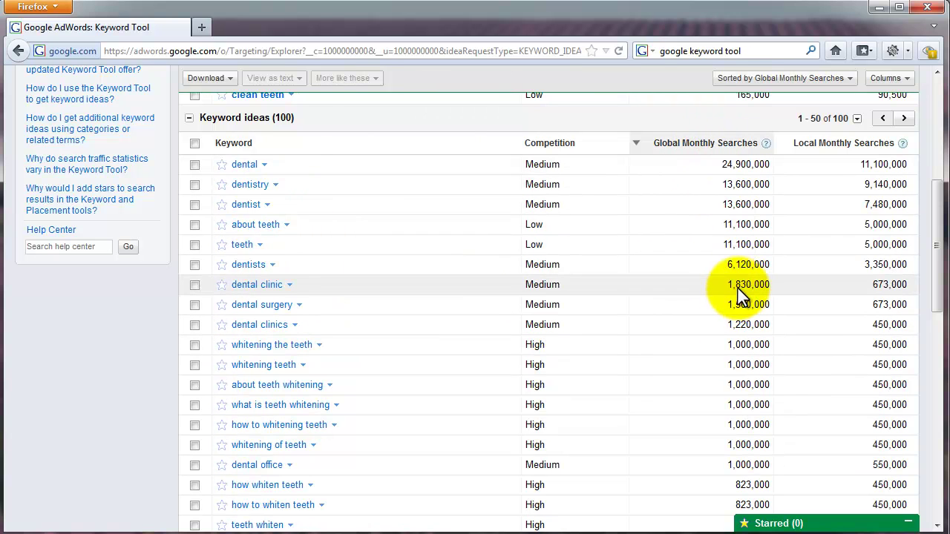
double_click(728, 170)
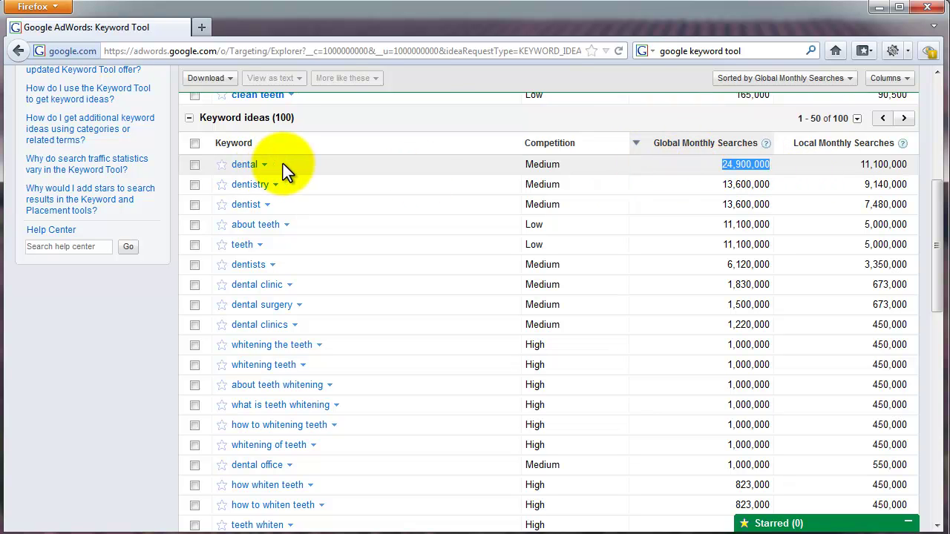
drag(286, 170, 230, 170)
click(630, 315)
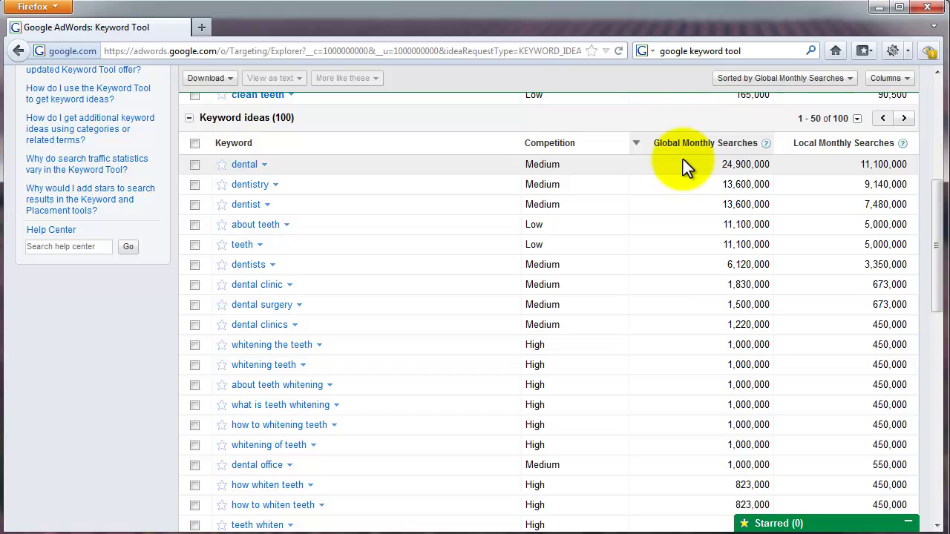
Step: Compare 'dentistry' Medium competition with 'about teeth' at Low and 11,100,000 searches
scroll(669, 340, down, 4)
scroll(594, 312, up, 6)
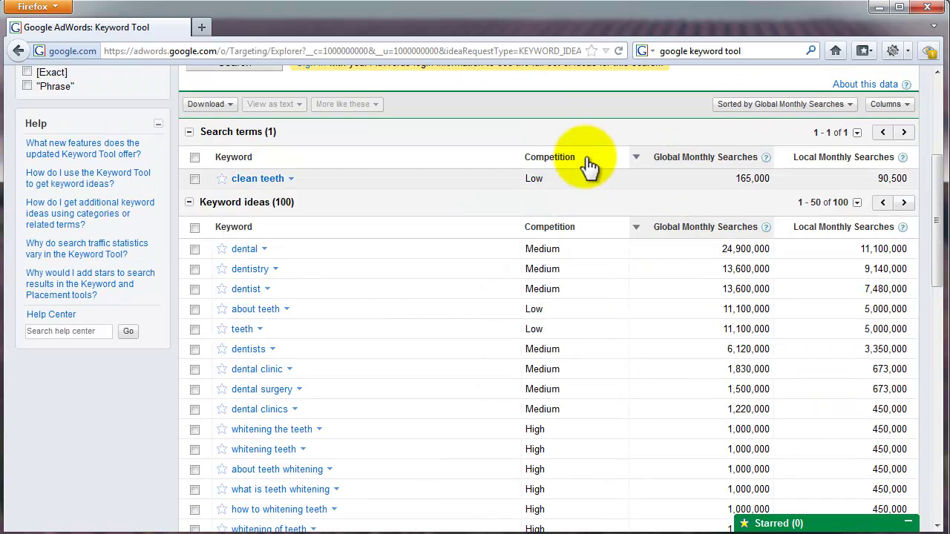
double_click(536, 269)
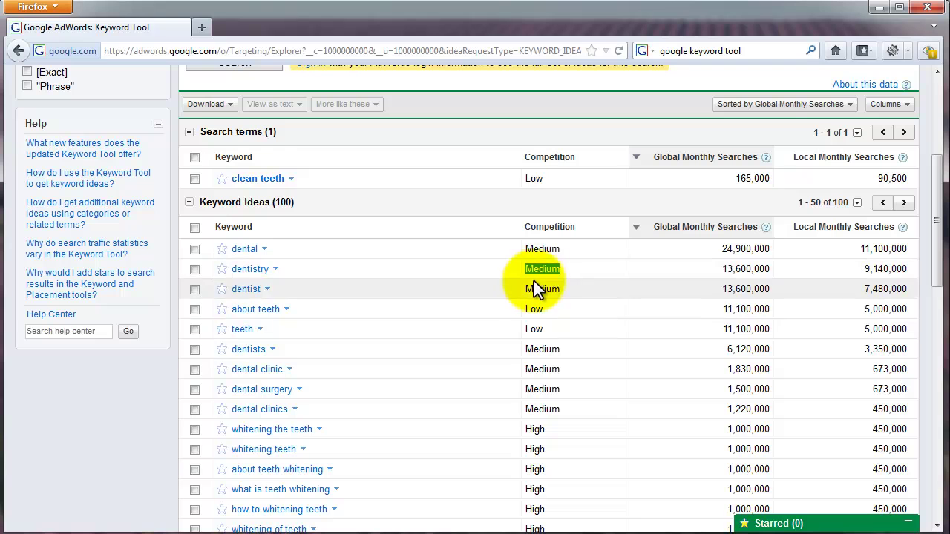
click(547, 313)
drag(548, 313, 234, 312)
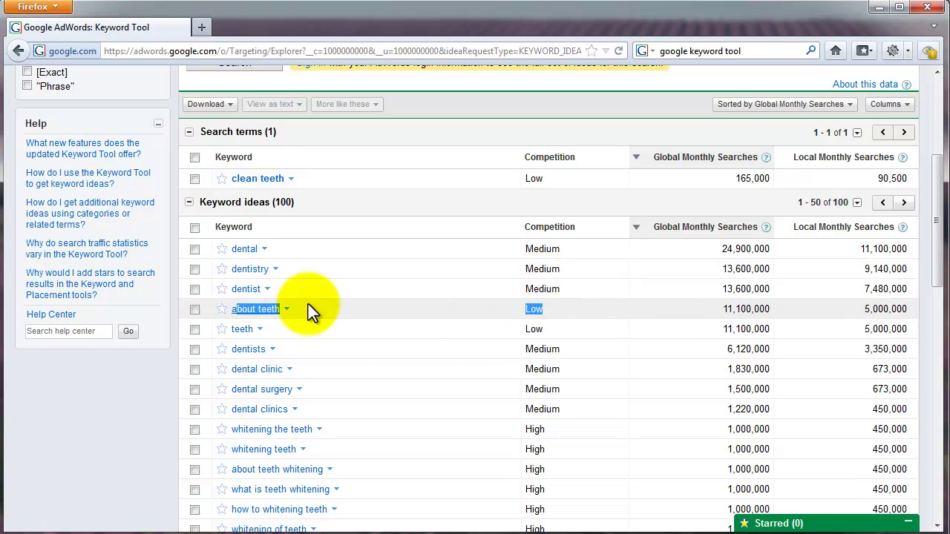
drag(713, 312, 788, 319)
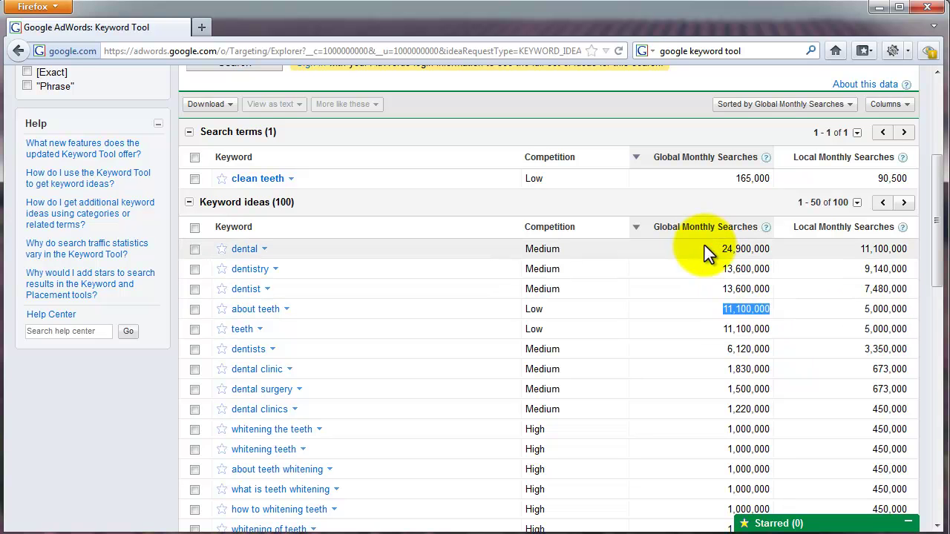
drag(700, 248, 779, 251)
drag(519, 317, 611, 322)
scroll(583, 401, up, 2)
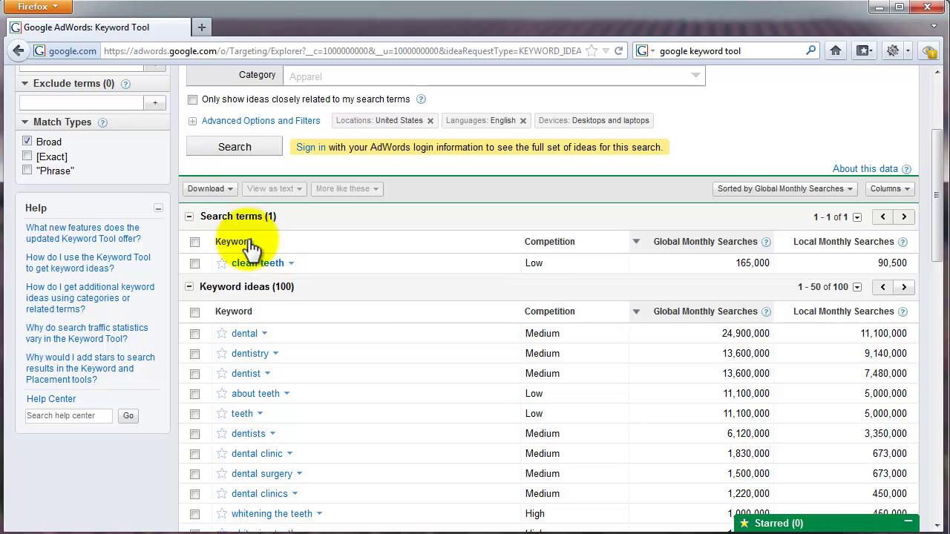
Step: Download all search results as CSV and open the file in Excel
click(208, 189)
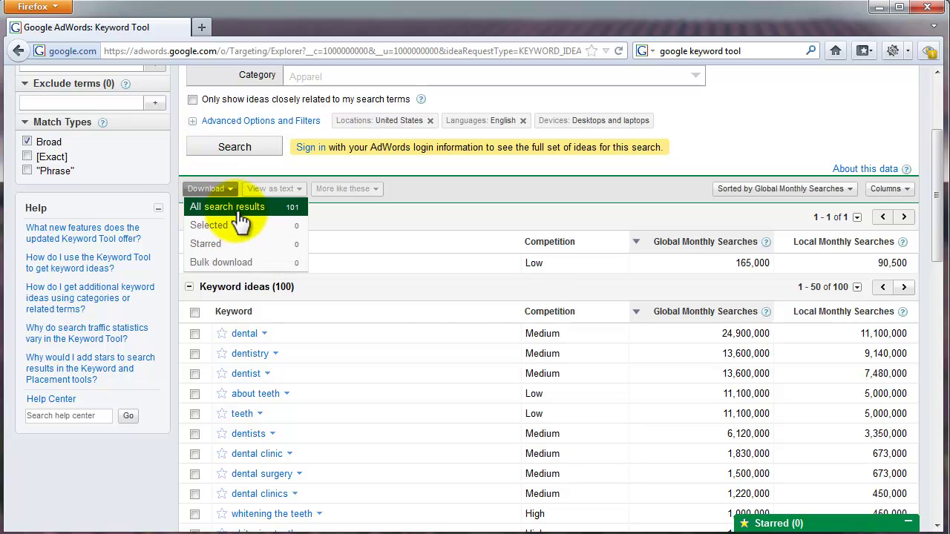
click(219, 208)
click(375, 322)
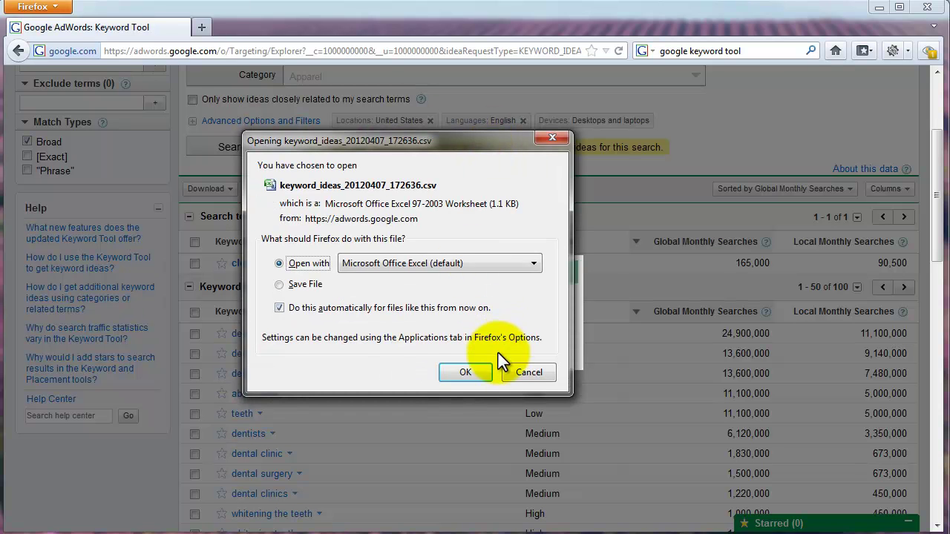
click(464, 372)
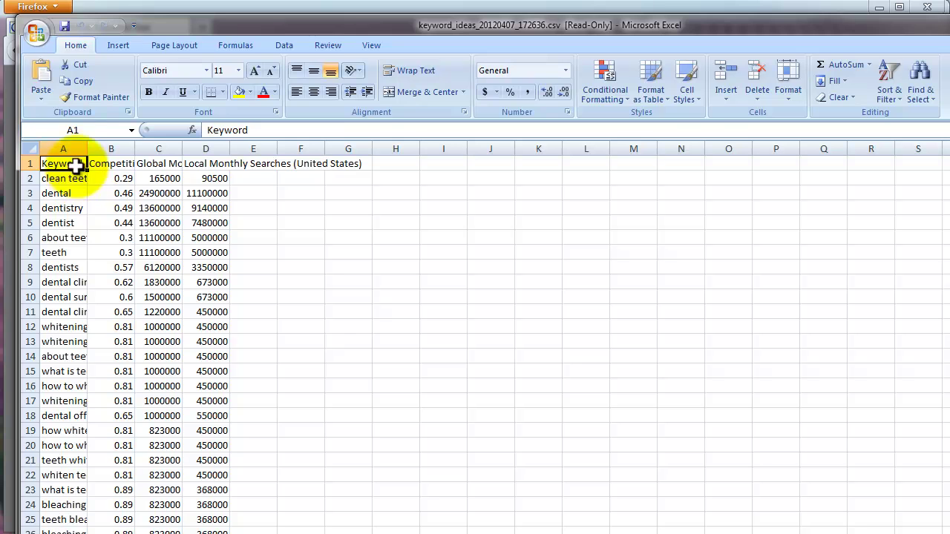
Step: Autofit the spreadsheet columns so keywords, competition and searches are readable
drag(66, 148, 301, 148)
drag(324, 148, 324, 150)
double_click(324, 148)
click(305, 237)
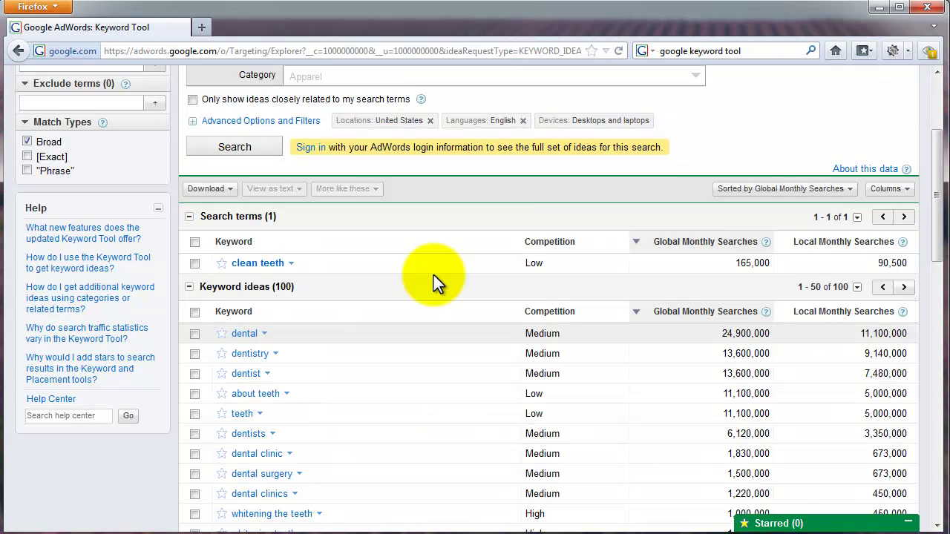
Step: Scroll to the whiter-teeth keyword ideas and compare their search figures, including 'how can i get whiter teeth'
scroll(433, 275, down, 8)
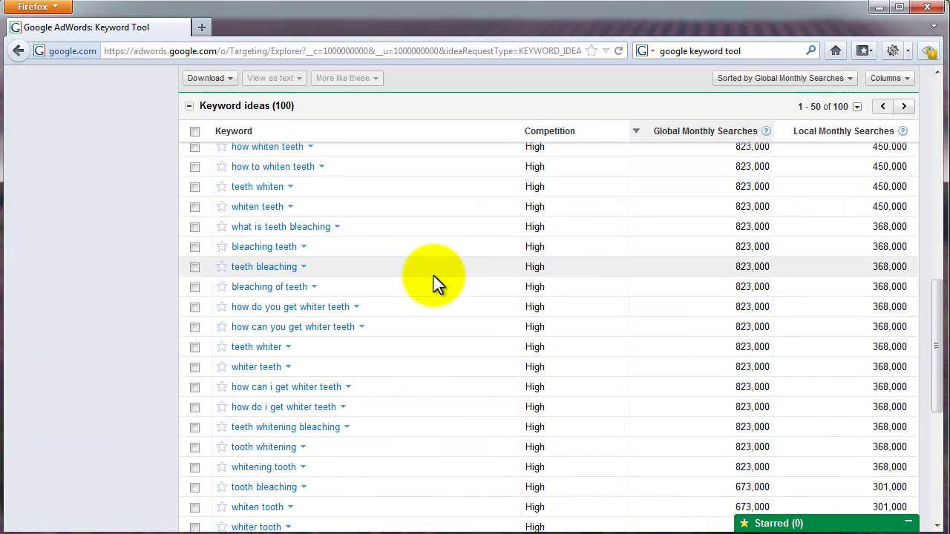
scroll(435, 338, down, 2)
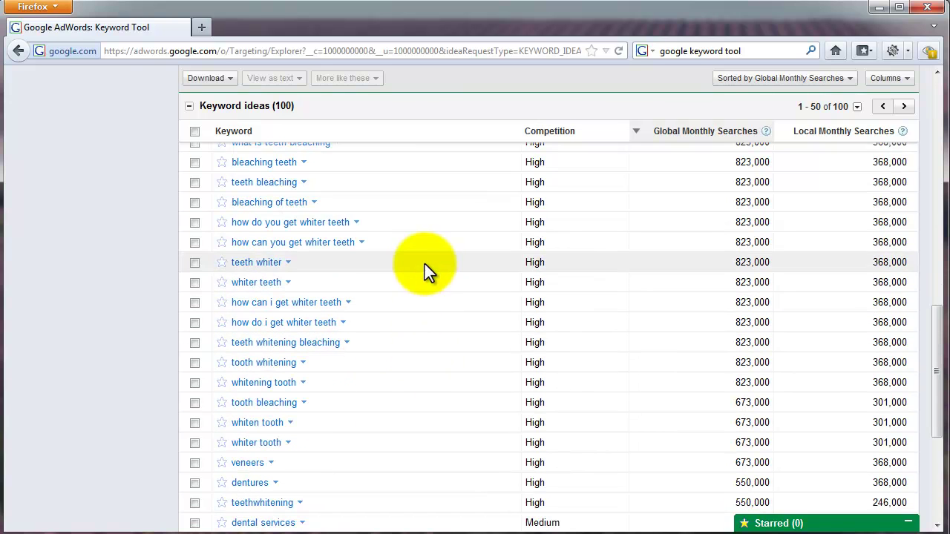
drag(700, 230, 757, 362)
click(434, 289)
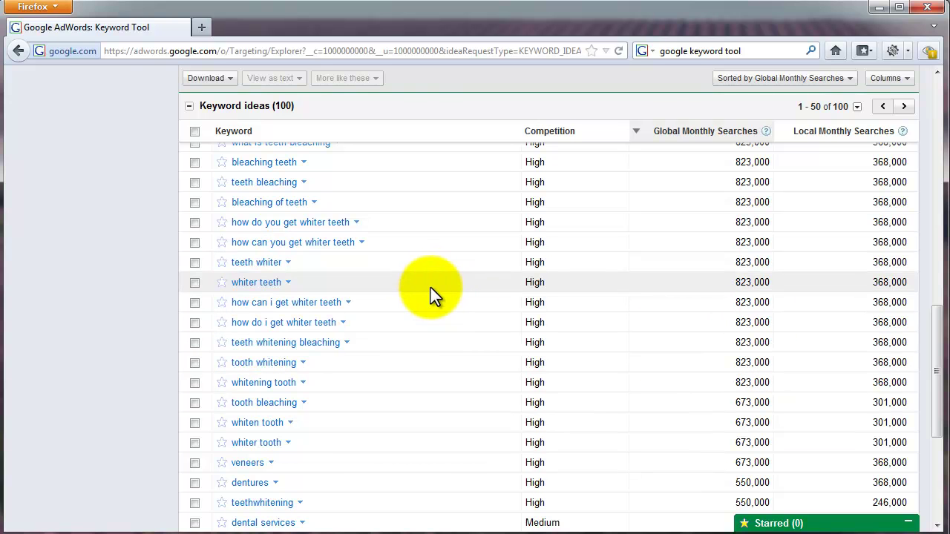
drag(357, 324, 233, 307)
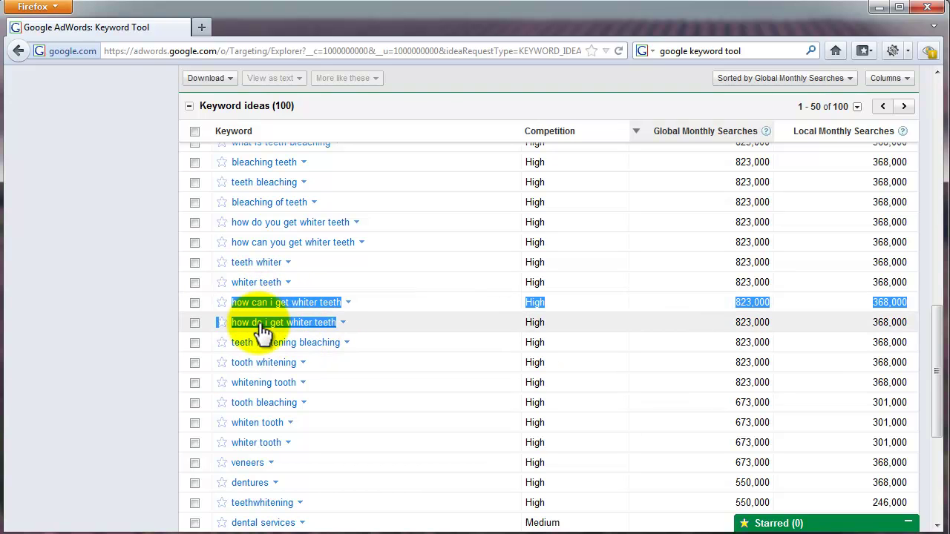
drag(408, 332, 337, 332)
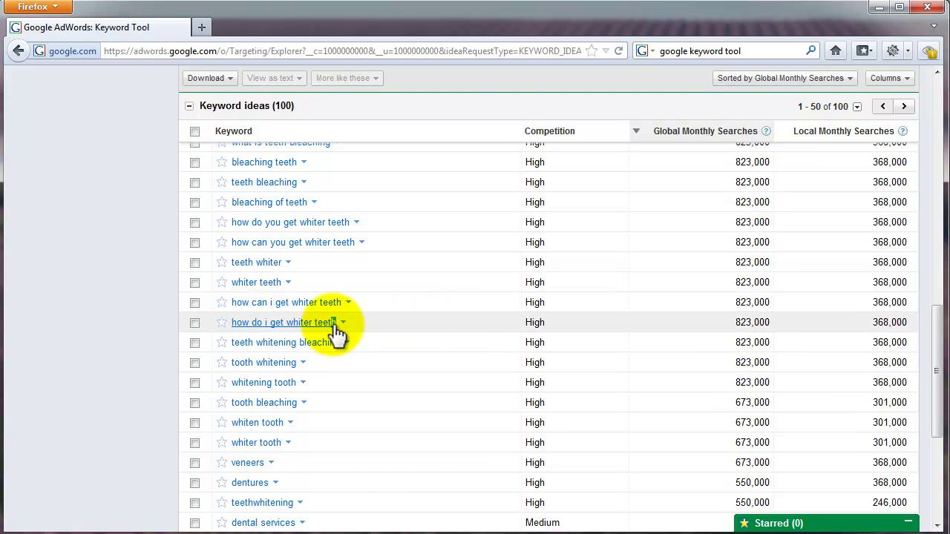
Step: Compare the 'teeth whiter' and 'whiter teeth' rows and their search figures
drag(324, 269, 232, 266)
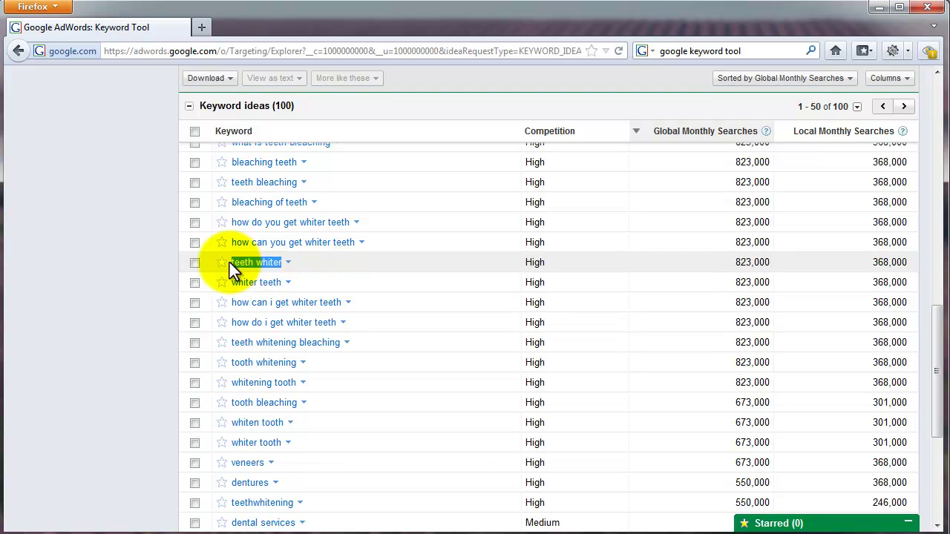
drag(297, 286, 237, 291)
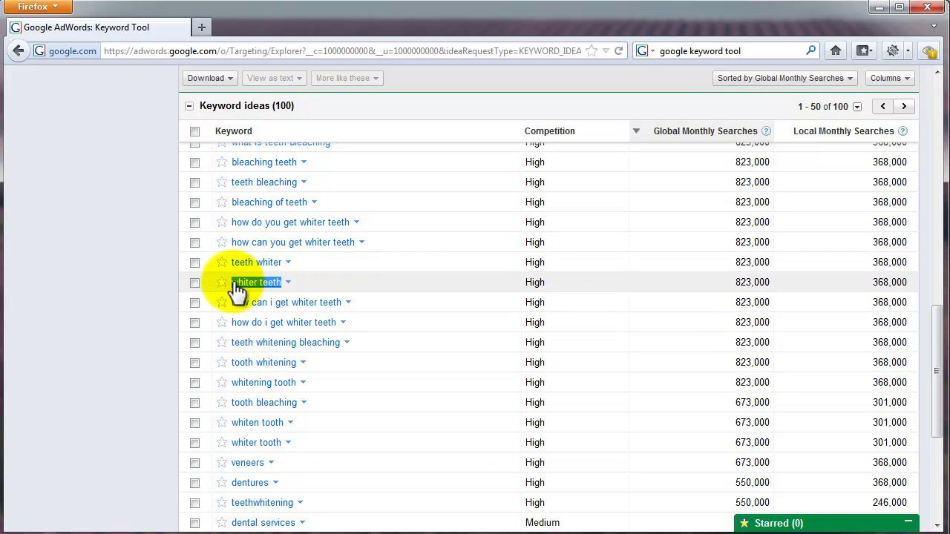
drag(677, 276, 653, 308)
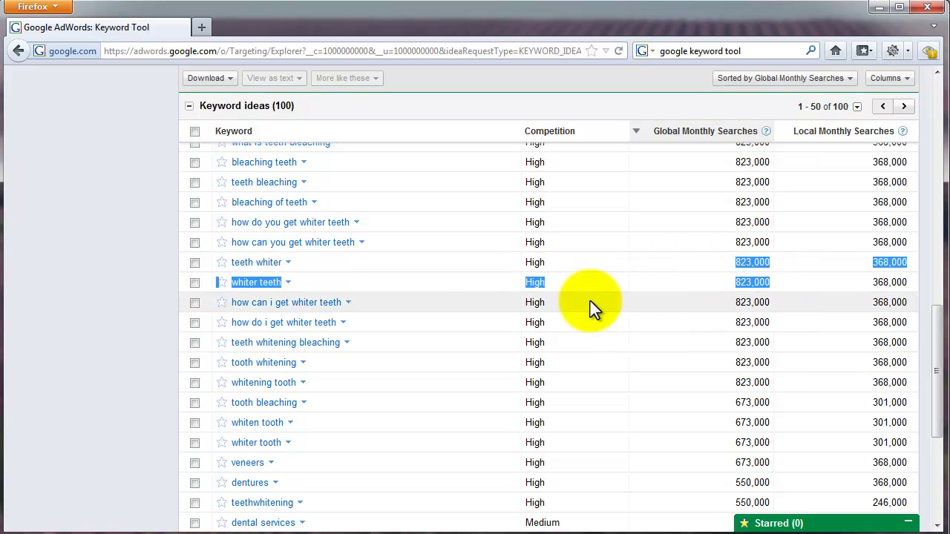
click(364, 288)
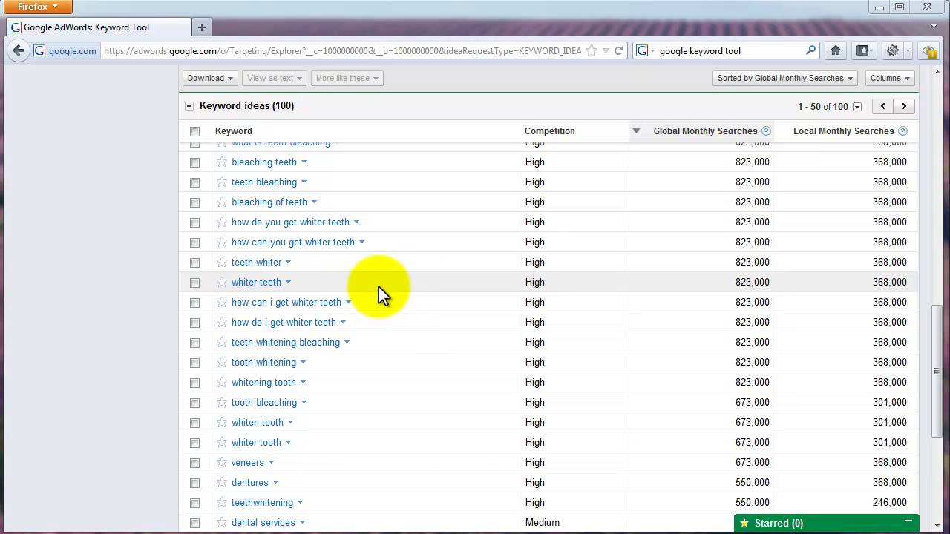
drag(365, 290, 227, 269)
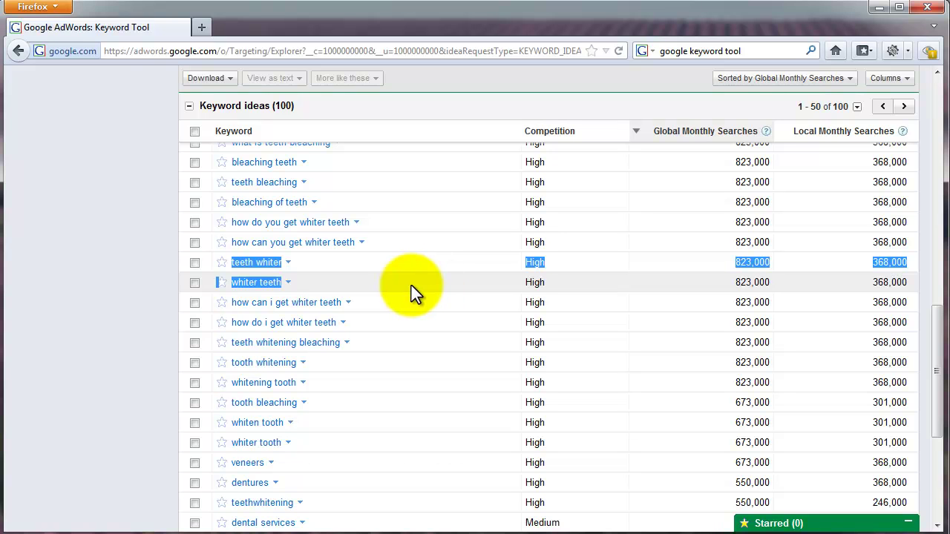
click(413, 292)
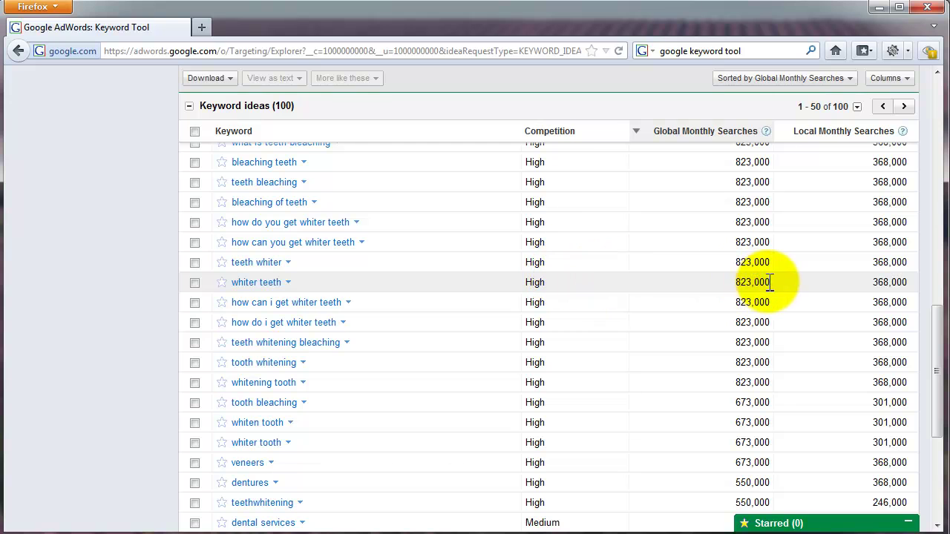
Step: Note 'whiter teeth' at 823,000 searches and select 'how can you get whiter teeth' for copying
drag(310, 290, 250, 269)
double_click(263, 264)
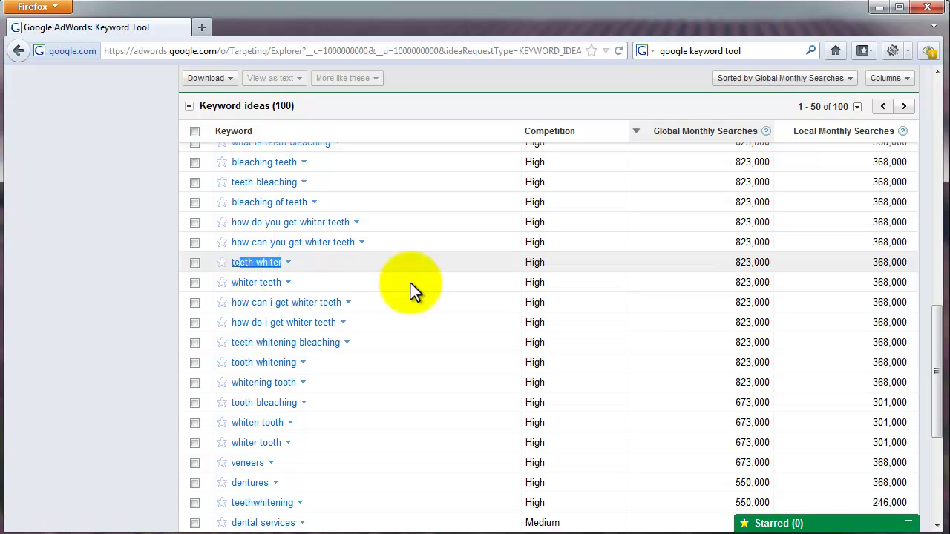
drag(717, 282, 771, 291)
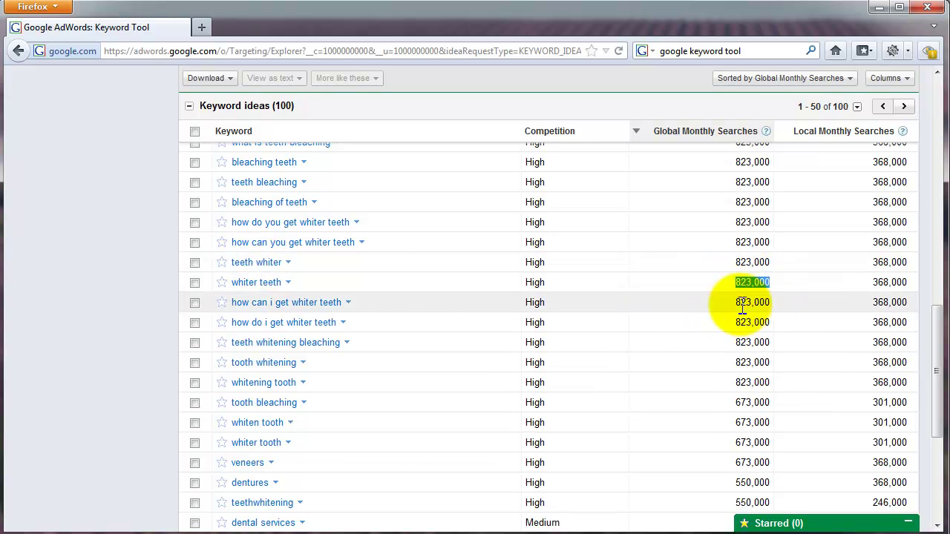
click(663, 311)
scroll(662, 312, up, 2)
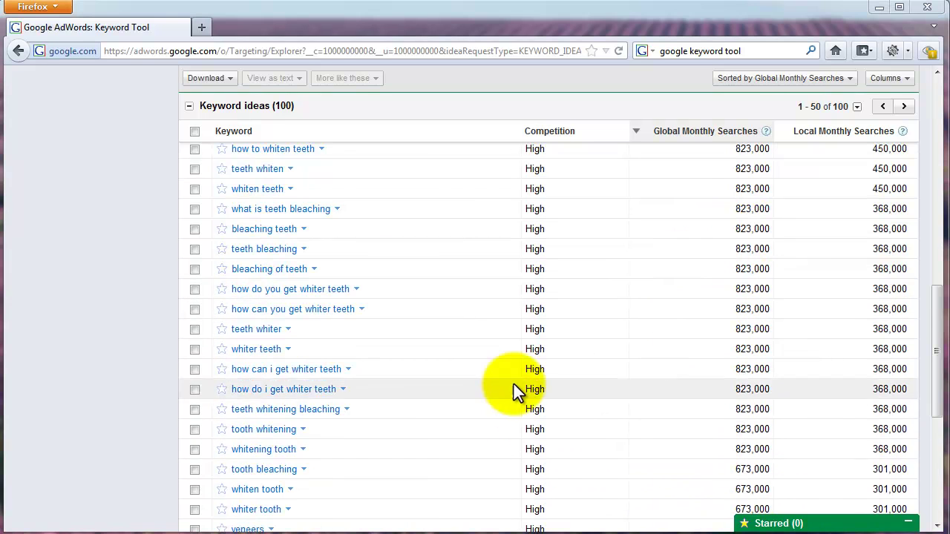
drag(358, 310, 238, 320)
key(ctrl+c)
Step: Paste 'how can you get whiter teeth' after 'clean teeth', add 'bleaching teeth' on a new line, and rerun the search
scroll(333, 322, up, 8)
click(386, 190)
key(ctrl+v)
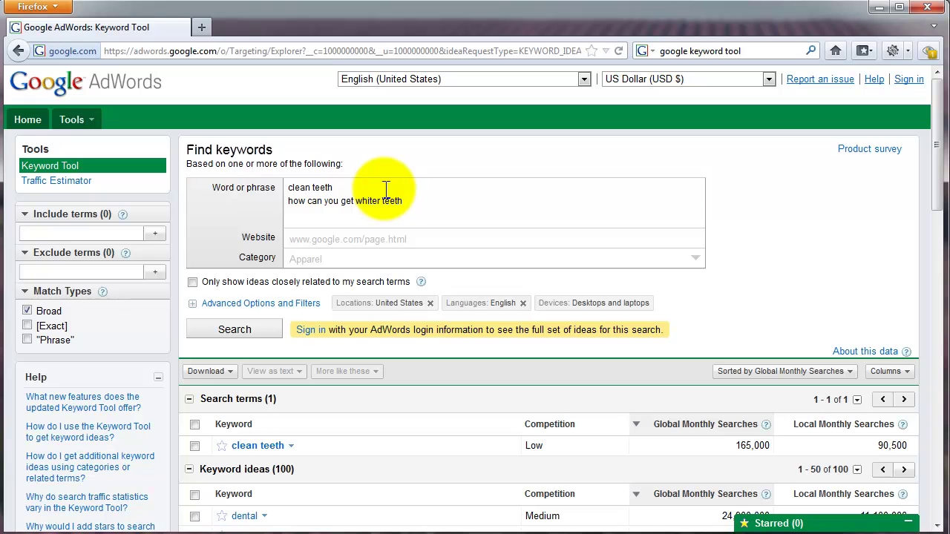
key(Return)
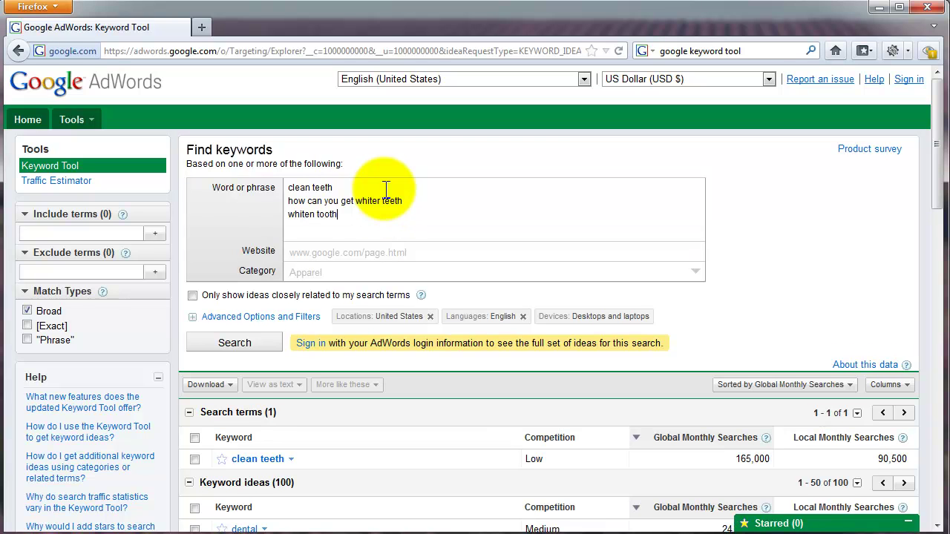
key(Return)
text(be)
text(ching teeth)
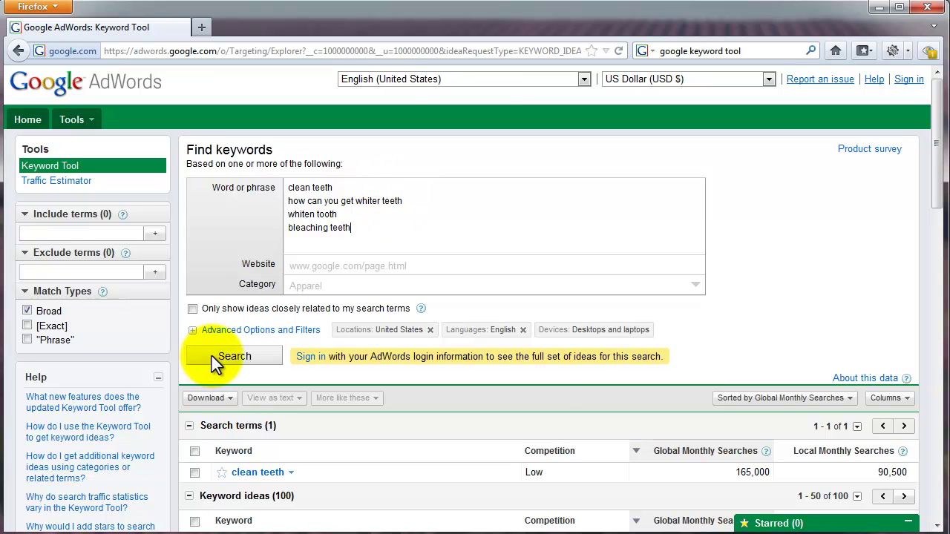
click(233, 355)
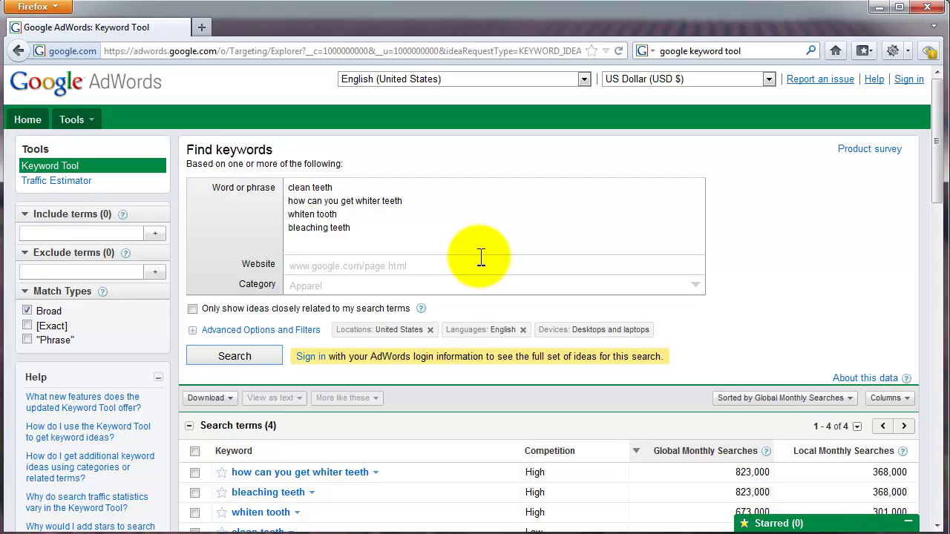
scroll(481, 257, down, 2)
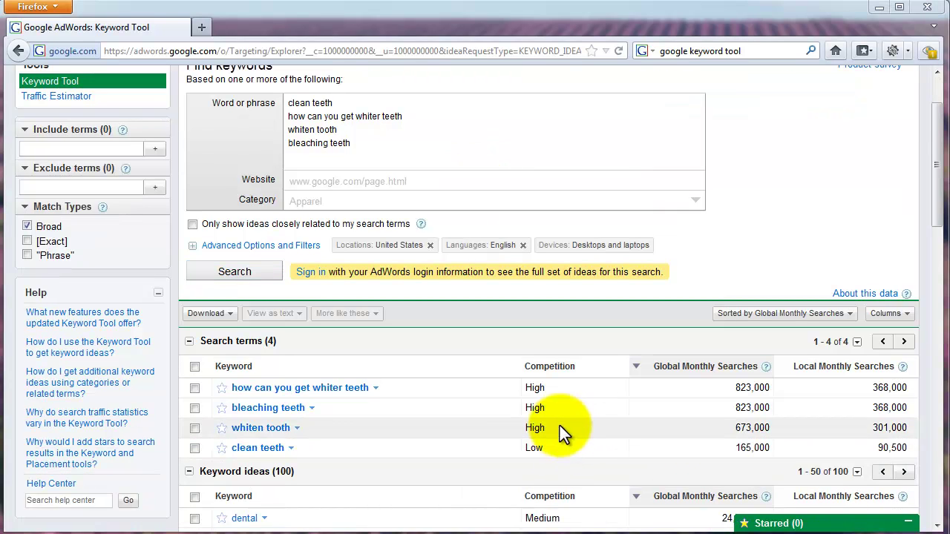
drag(220, 394, 678, 449)
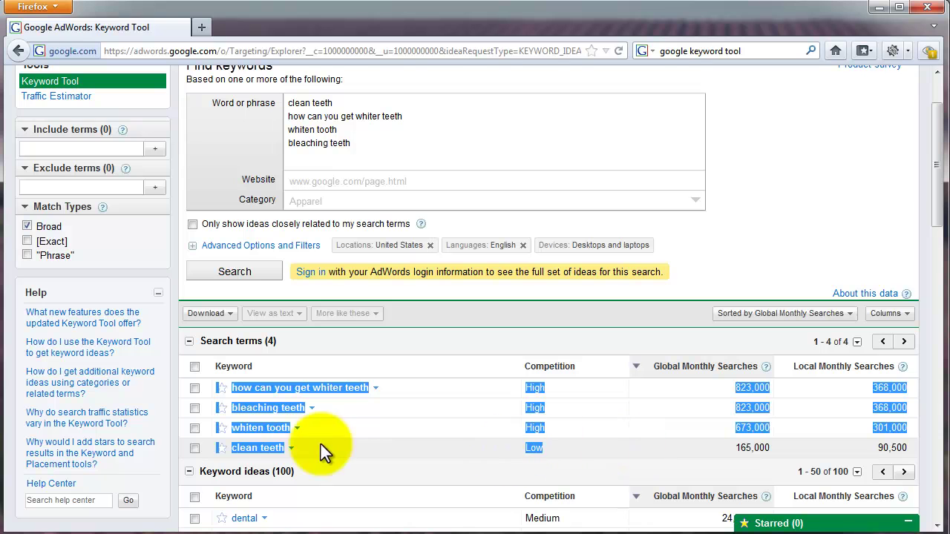
click(345, 448)
drag(215, 410, 869, 510)
click(704, 445)
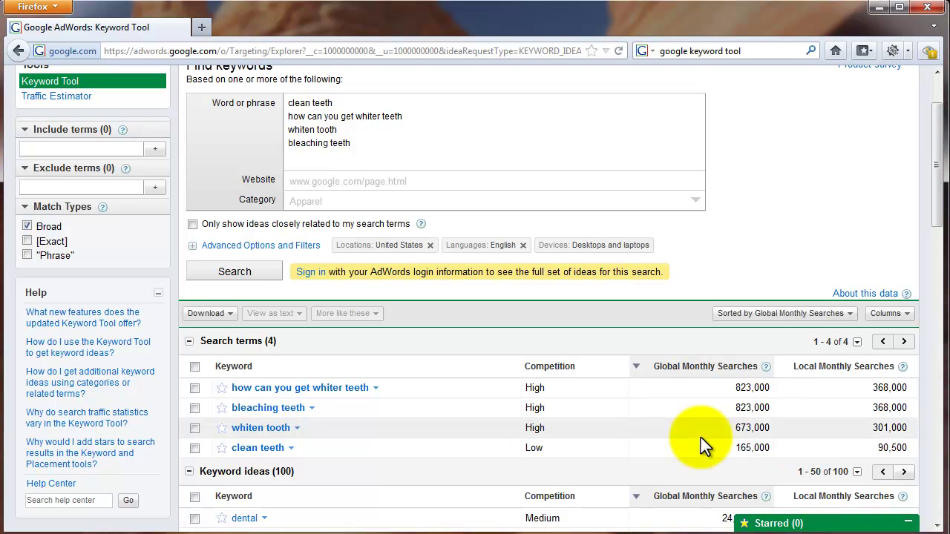
double_click(534, 407)
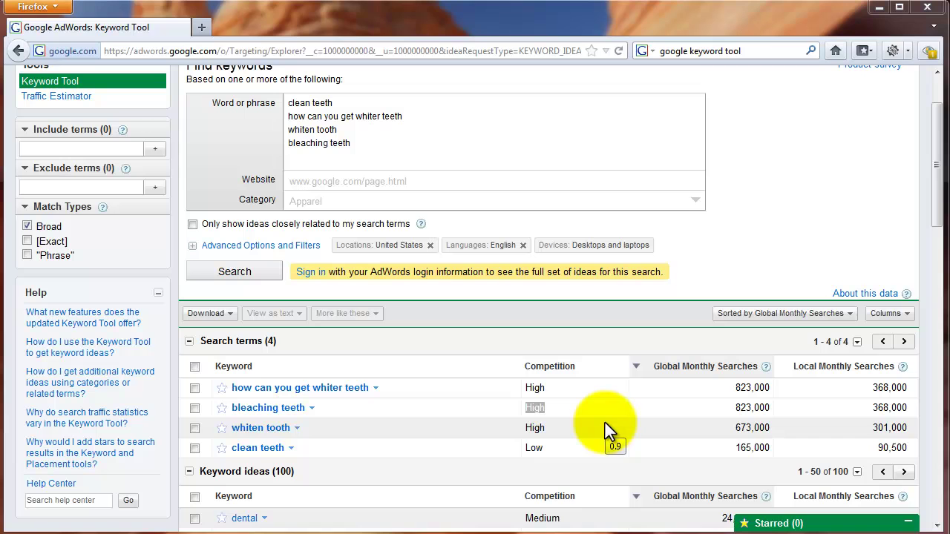
drag(668, 273, 304, 282)
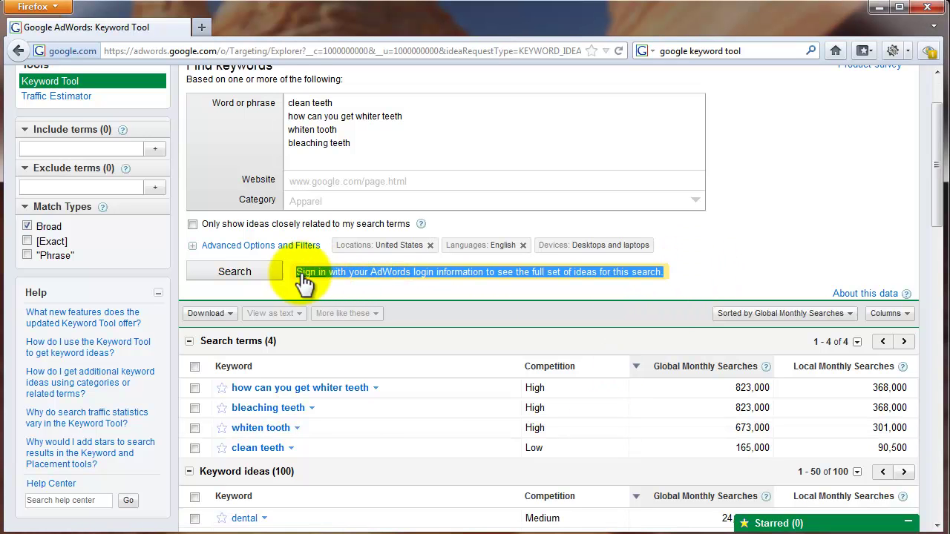
click(443, 305)
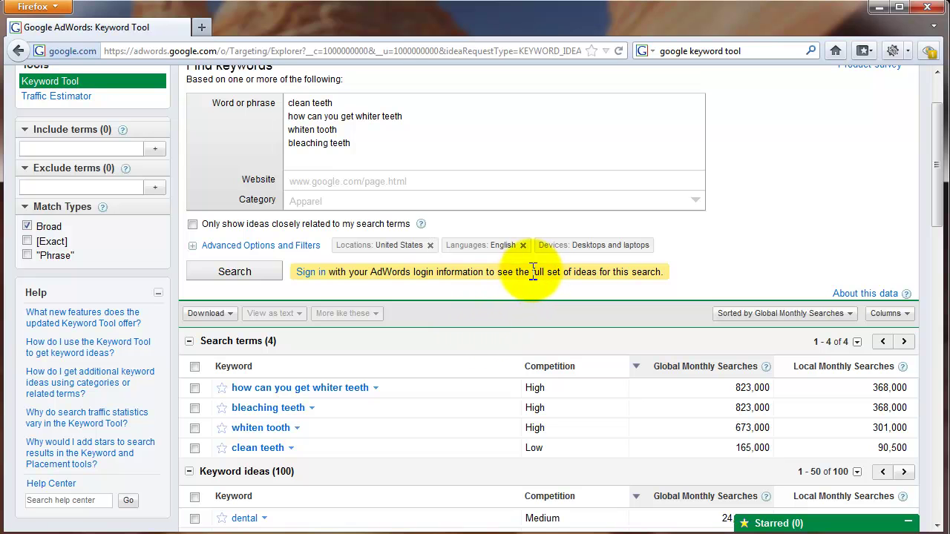
drag(531, 273, 636, 279)
click(581, 321)
scroll(581, 321, down, 2)
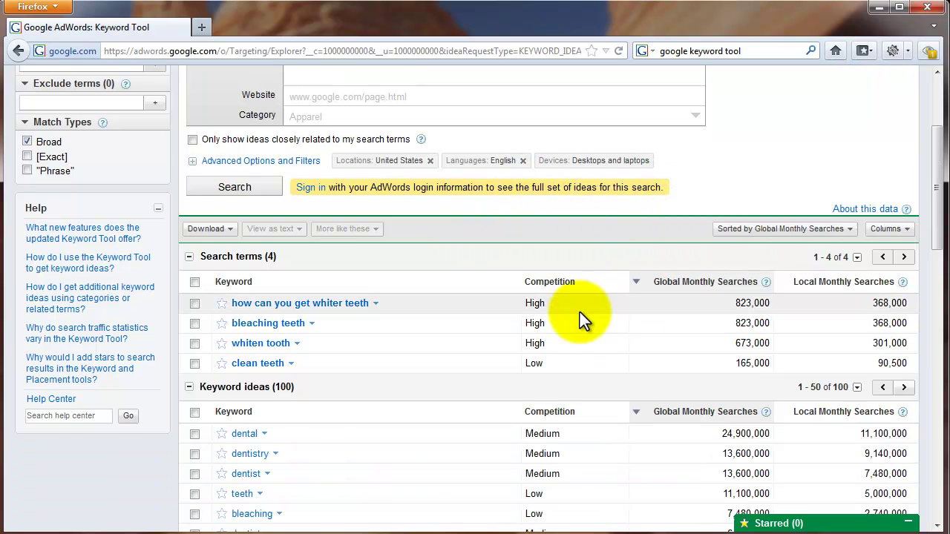
scroll(582, 319, down, 4)
scroll(580, 316, up, 8)
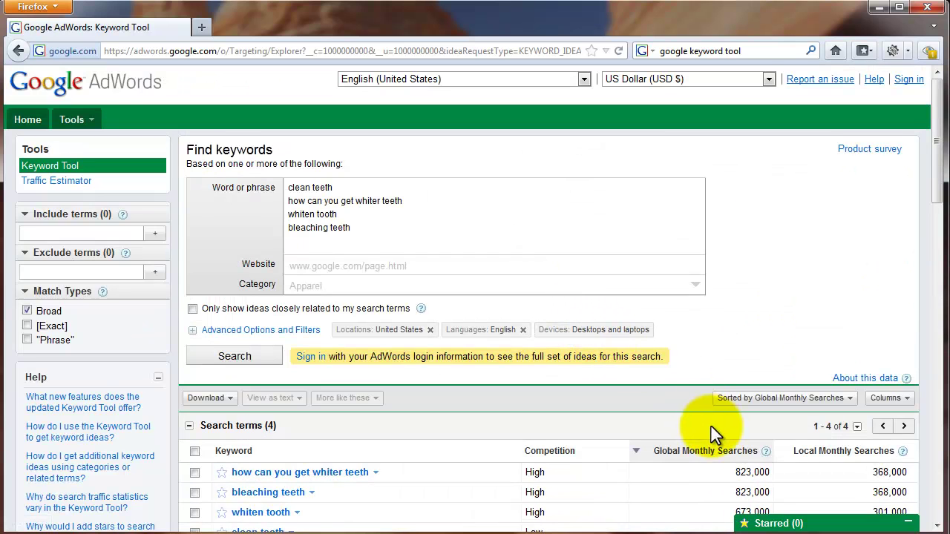
drag(663, 357, 515, 358)
click(441, 375)
scroll(441, 374, down, 8)
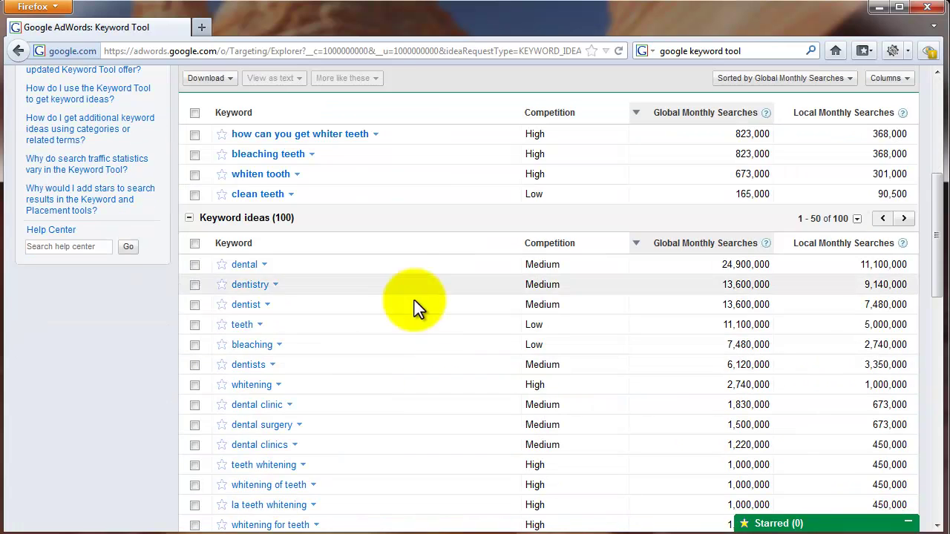
drag(388, 275, 518, 456)
scroll(517, 455, down, 2)
scroll(517, 463, down, 5)
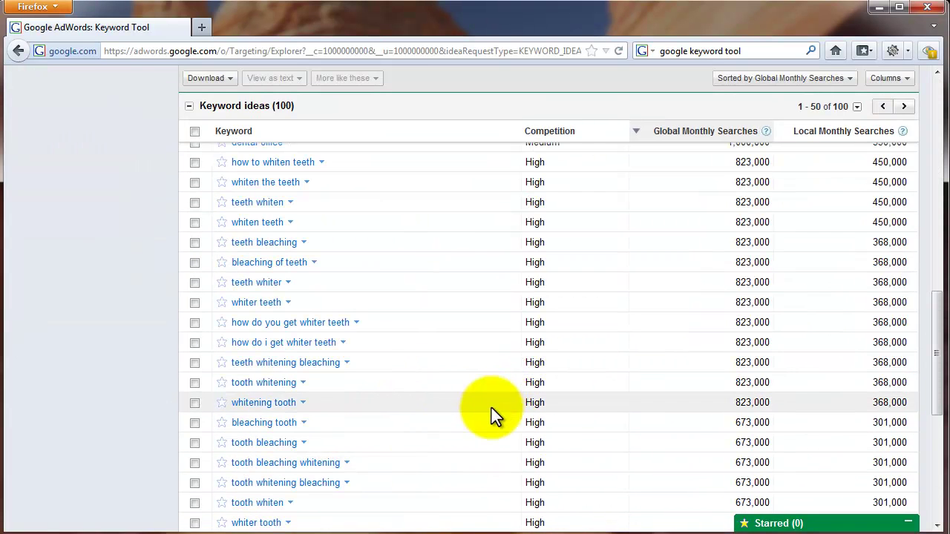
drag(490, 406, 452, 291)
click(458, 267)
drag(460, 265, 502, 382)
click(503, 381)
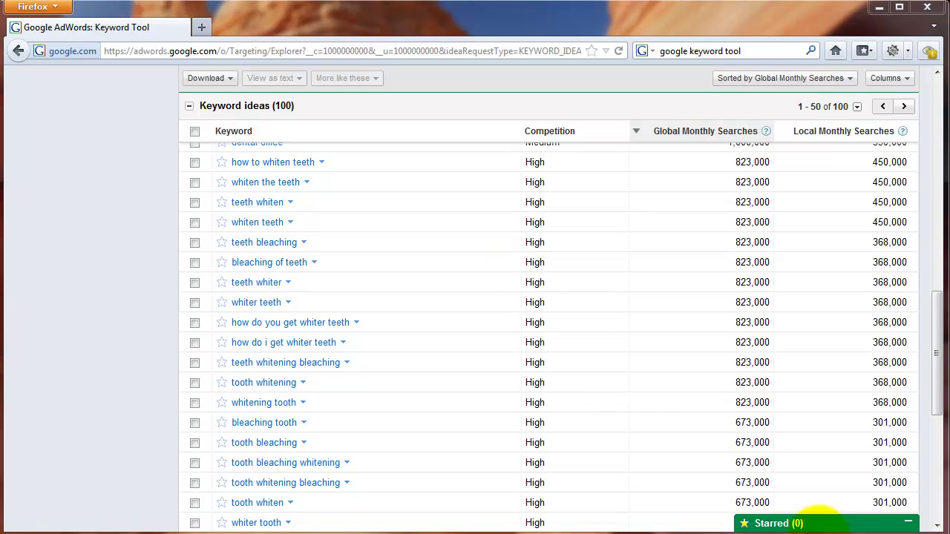
mouse_move(607, 330)
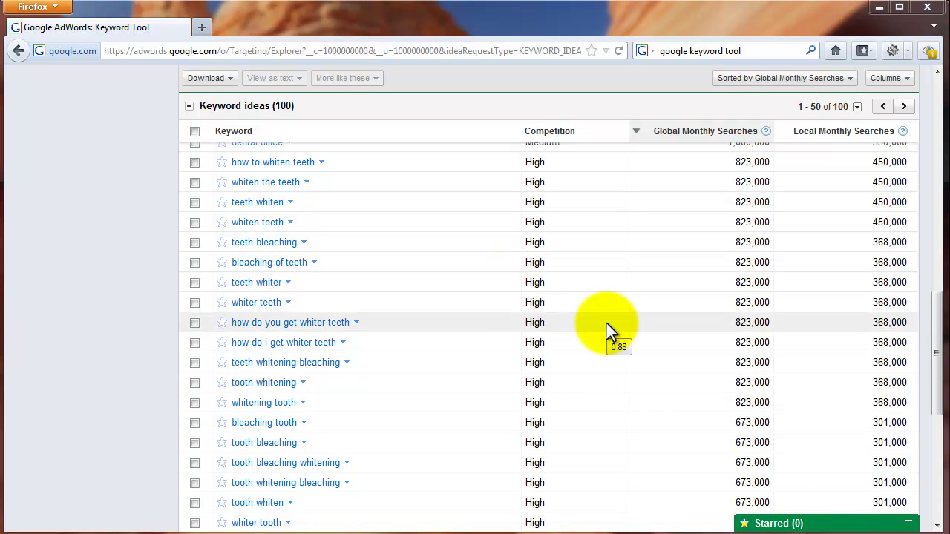